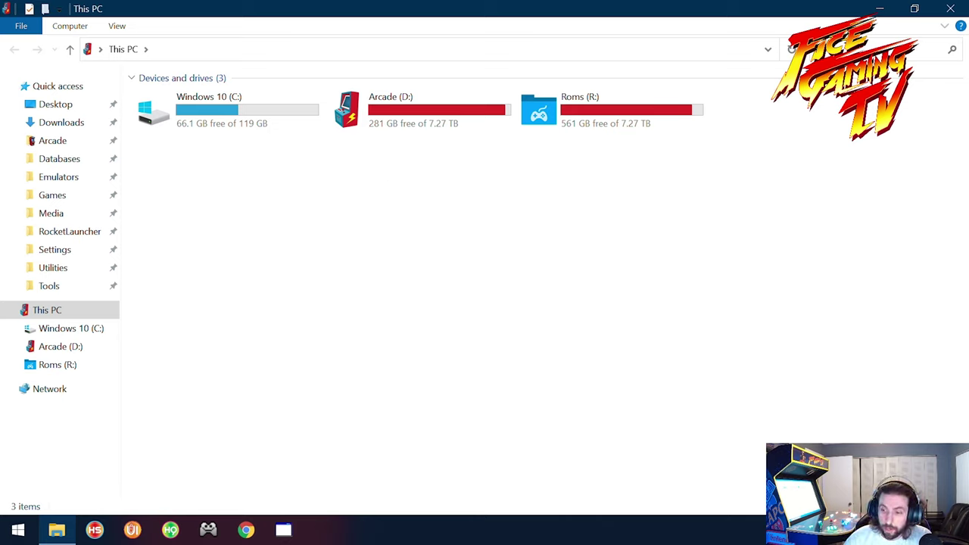
Check the network profile in the connection properties of the active Ethernet network in Windows Settings.
click(898, 530)
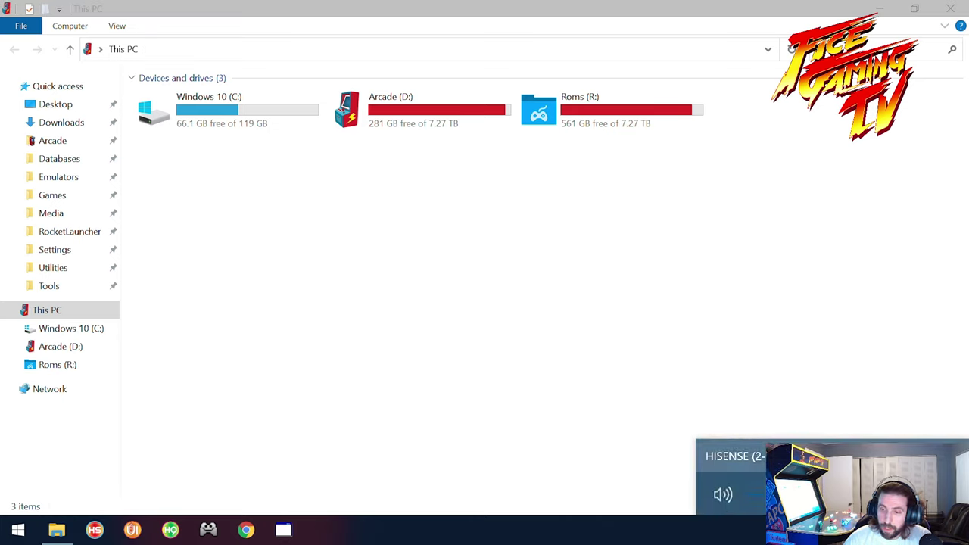
click(879, 530)
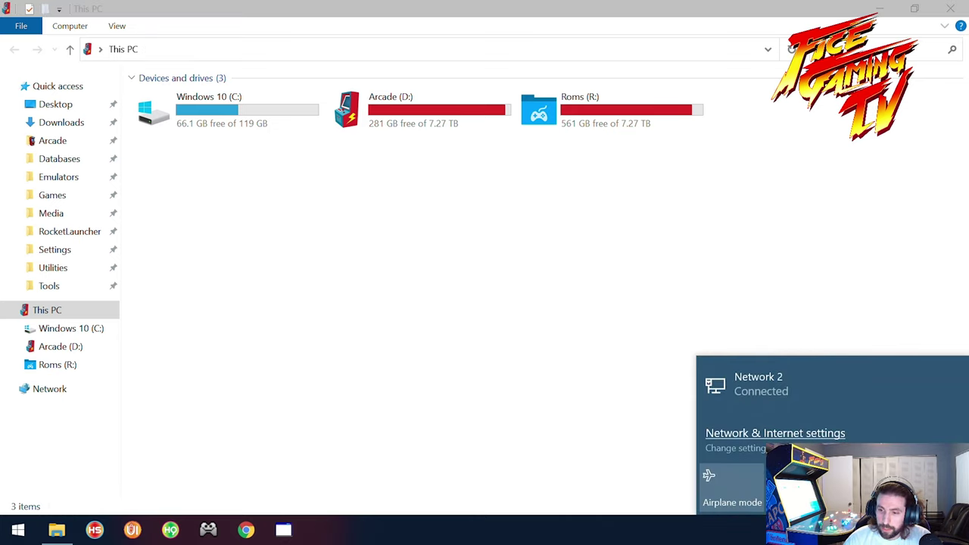
click(821, 434)
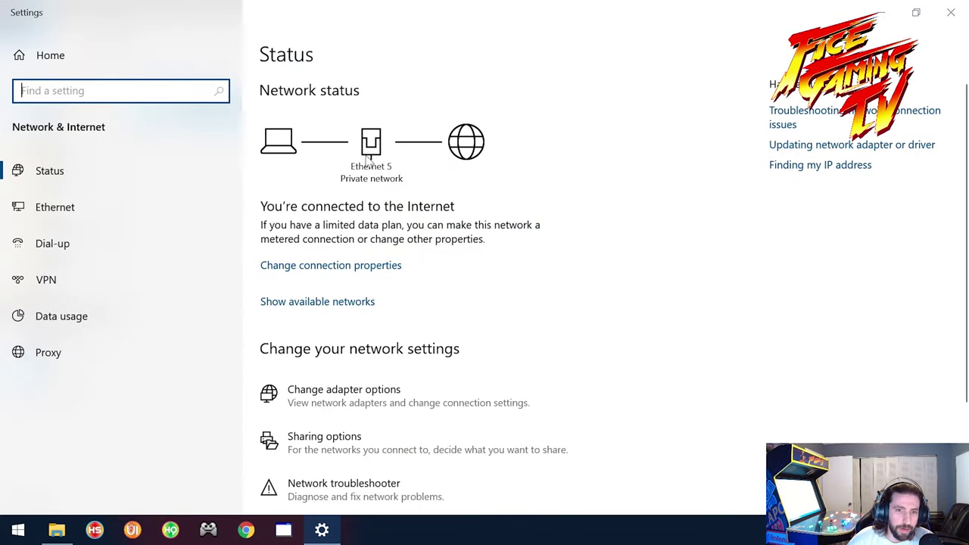
click(325, 267)
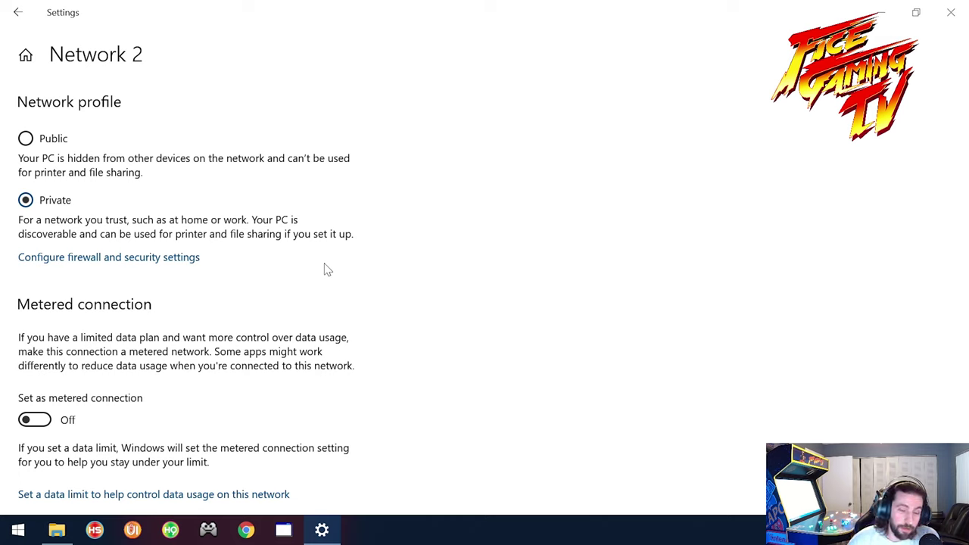
click(879, 12)
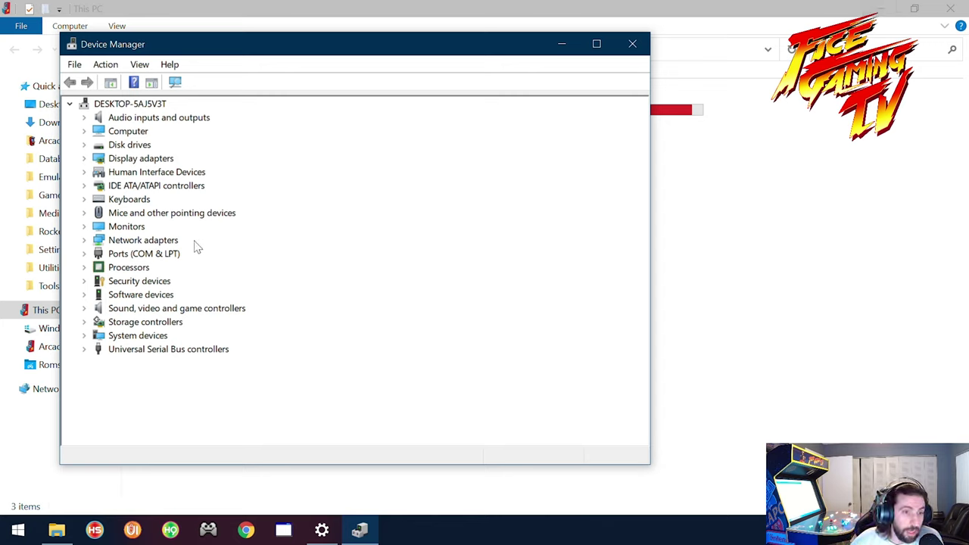
In Device Manager, open the properties of the Intel(R) Ethernet Connection I217-LM adapter and check its Wake on Magic Packet setting.
click(85, 242)
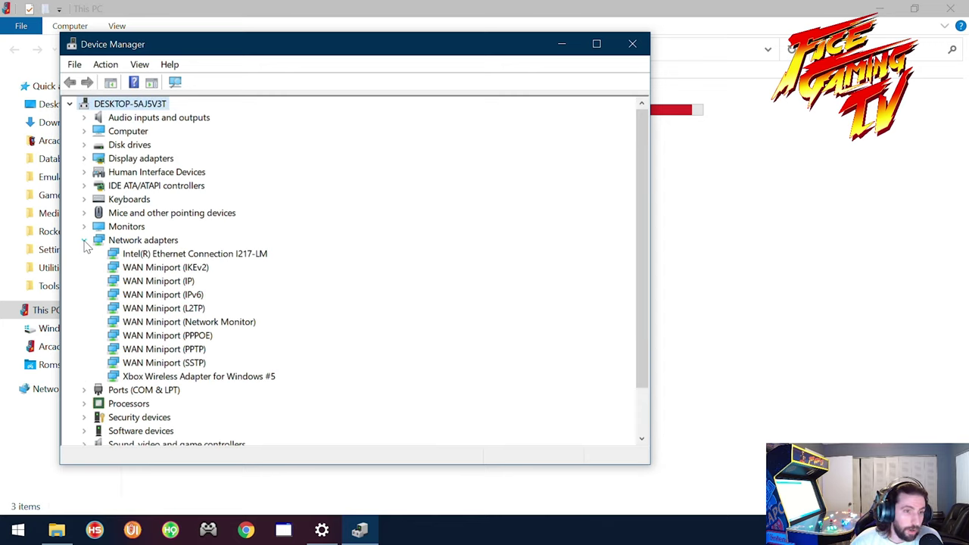
right_click(180, 257)
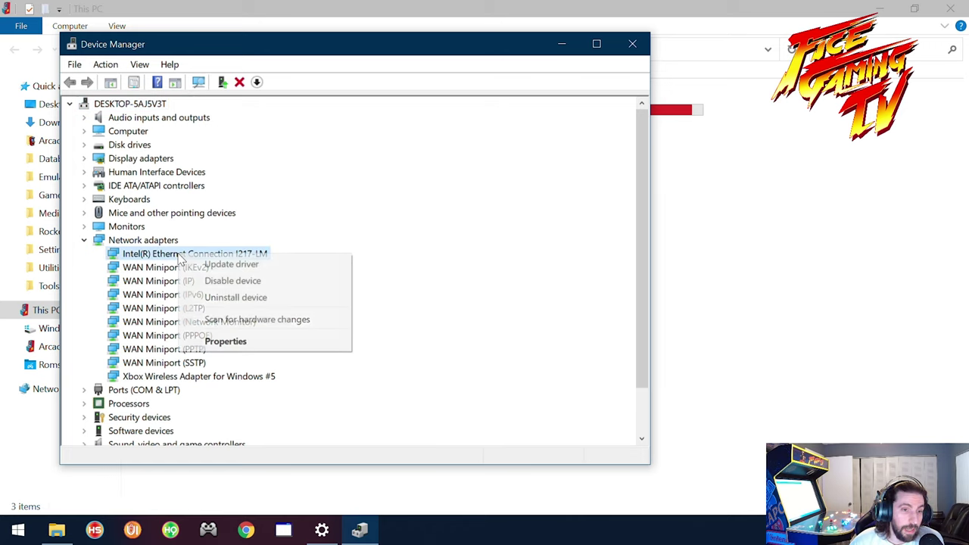
click(198, 341)
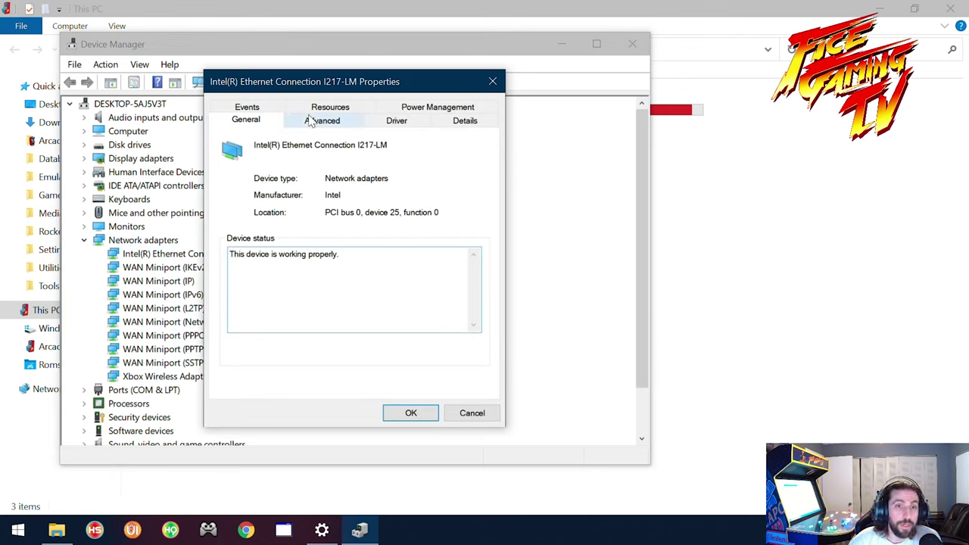
click(311, 121)
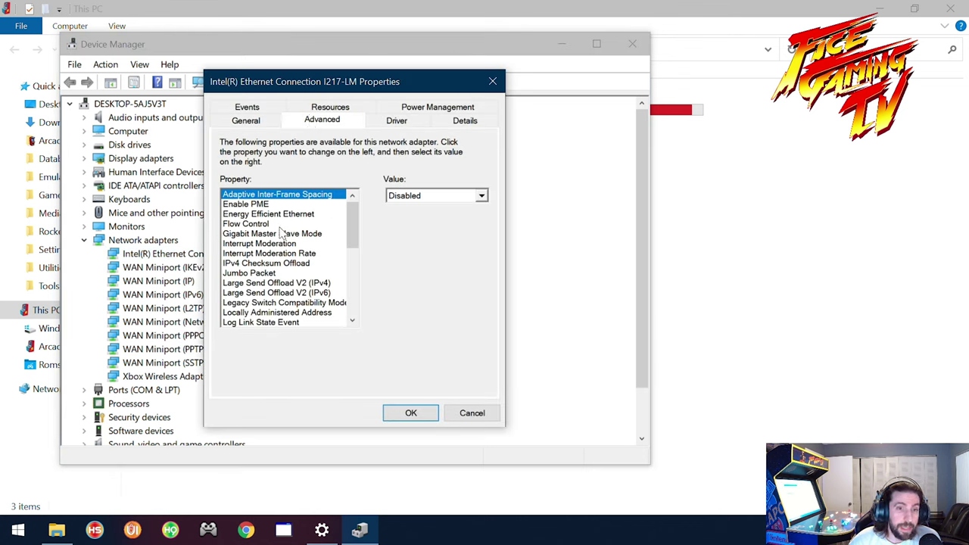
scroll(281, 231, down, 5)
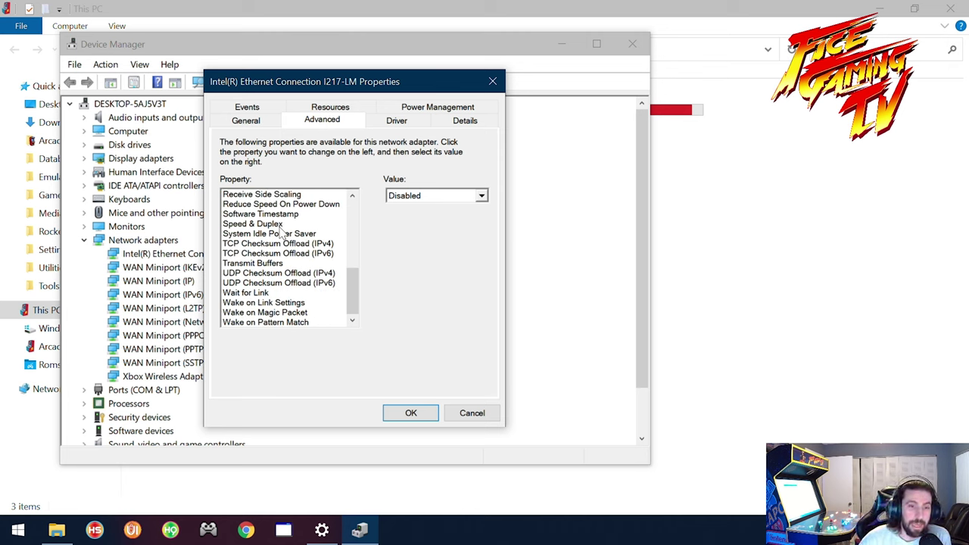
click(262, 313)
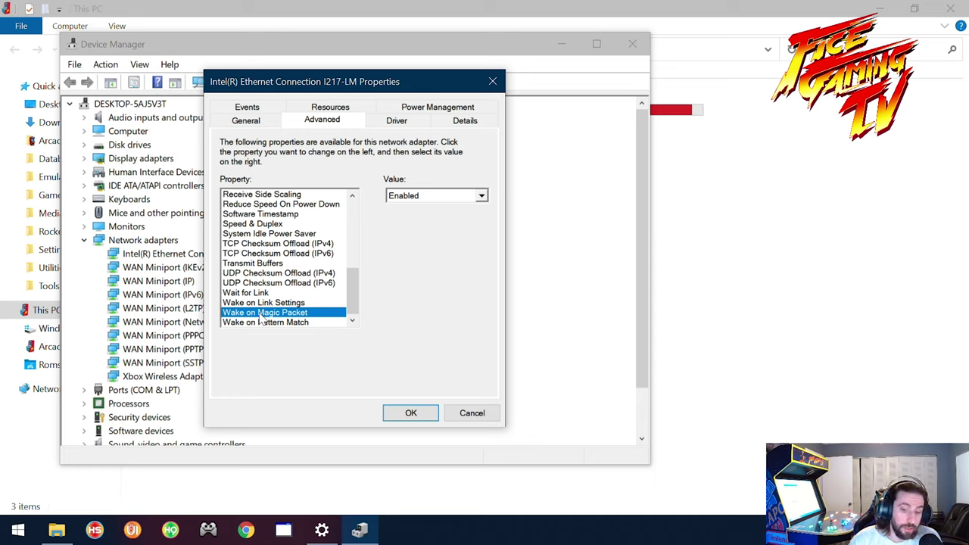
View the adapter's driver file details and search automatically for updated driver software.
click(388, 128)
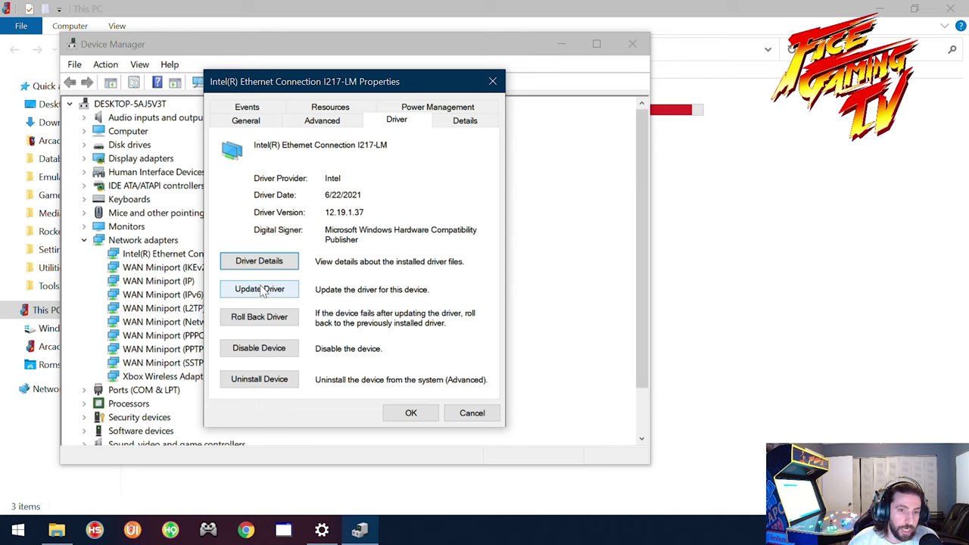
click(269, 266)
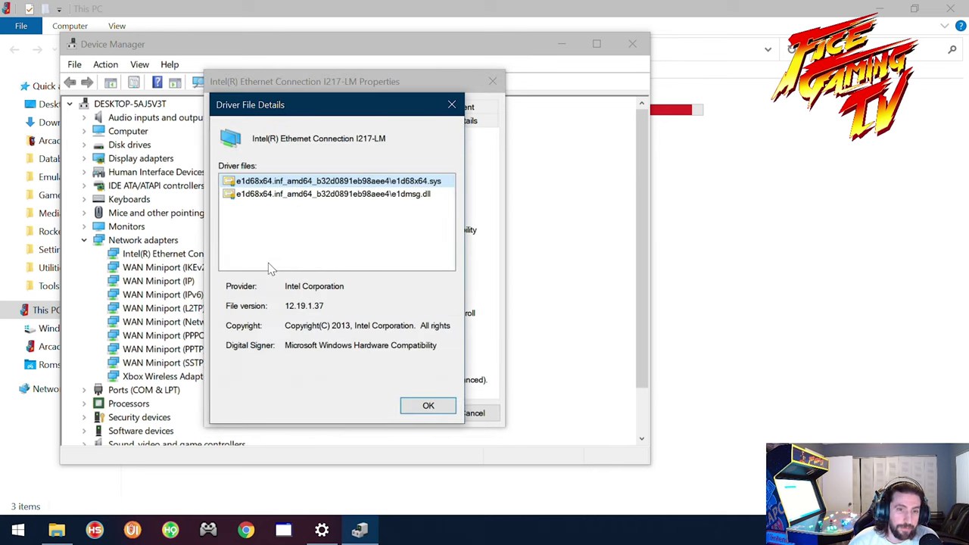
click(406, 409)
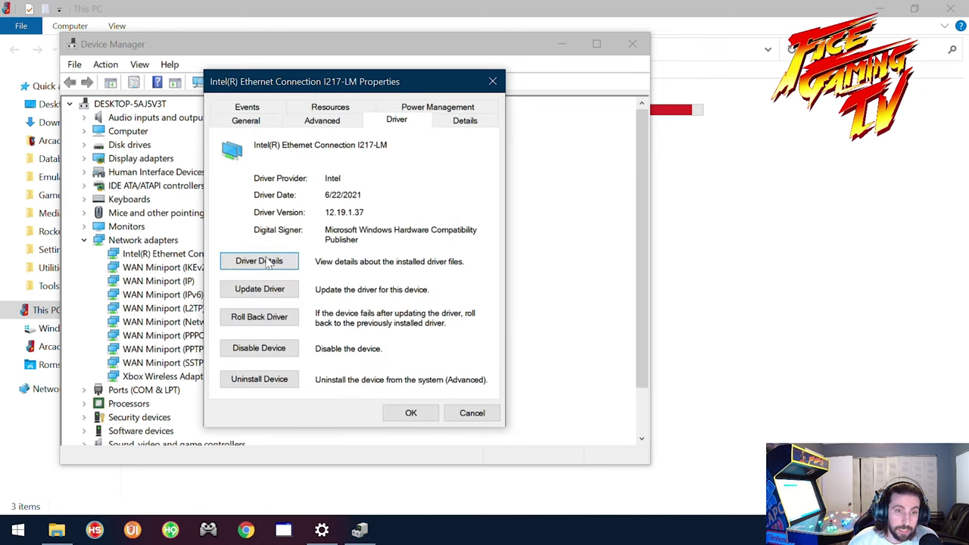
click(260, 294)
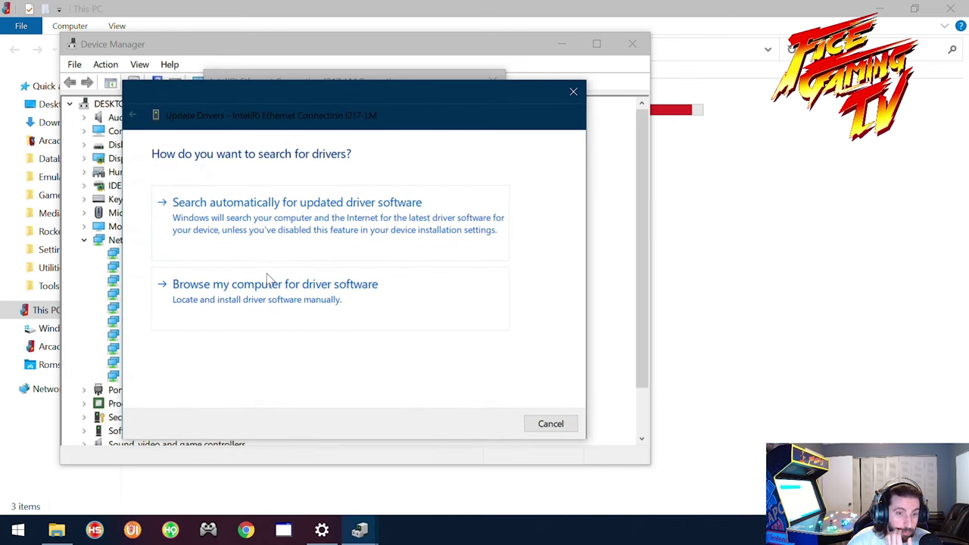
click(299, 214)
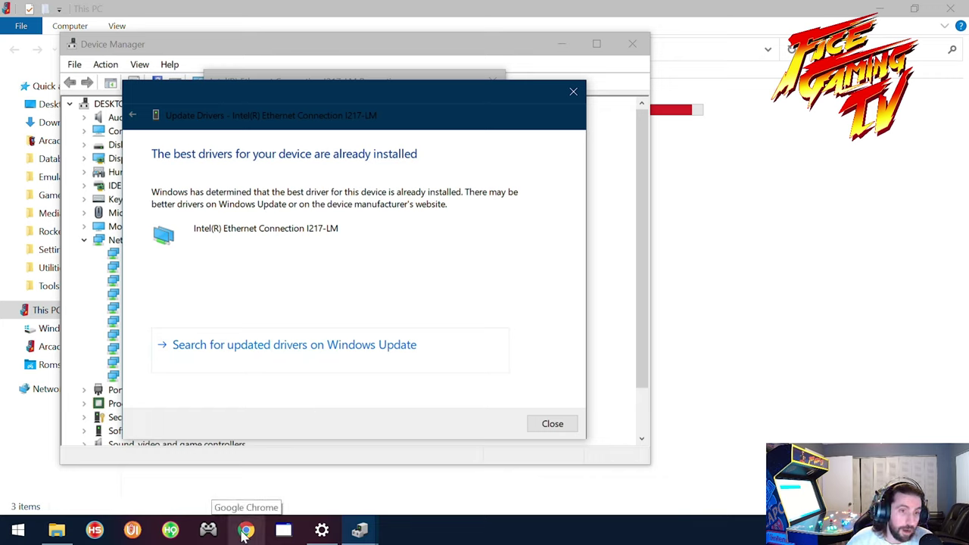
Switch to Google Chrome, enter "intel r ethernet connection" as search text, and arrange the browser side by side with Device Manager.
click(244, 532)
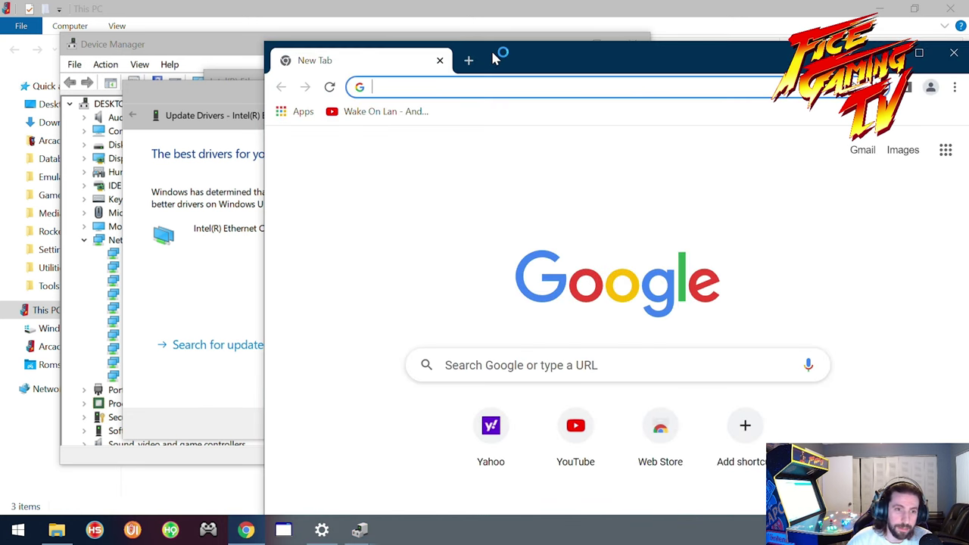
text(intel r ethernet connection)
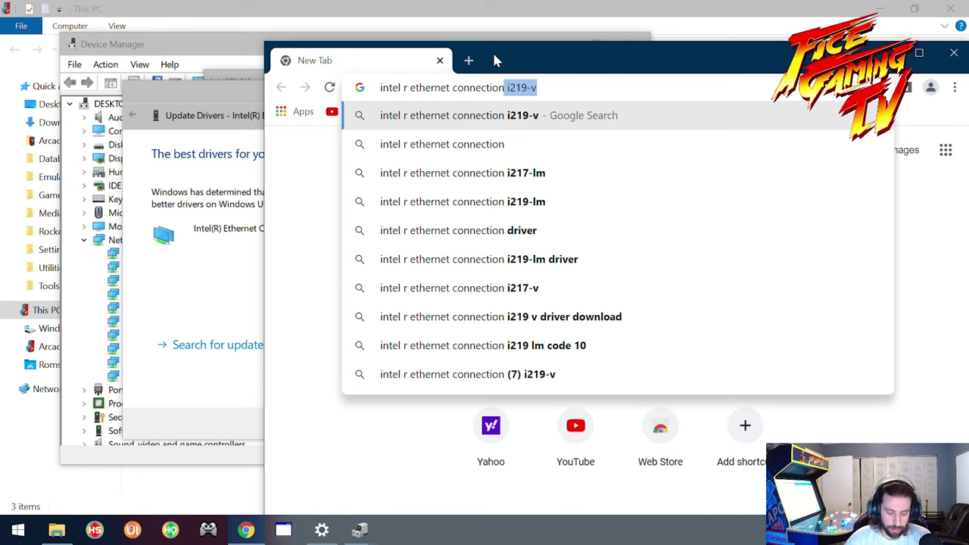
key(super+Right)
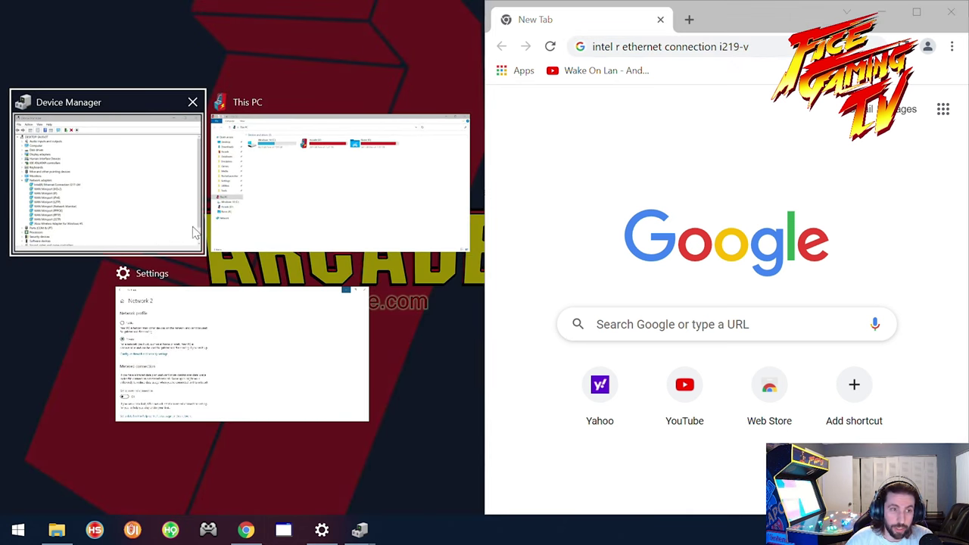
click(110, 208)
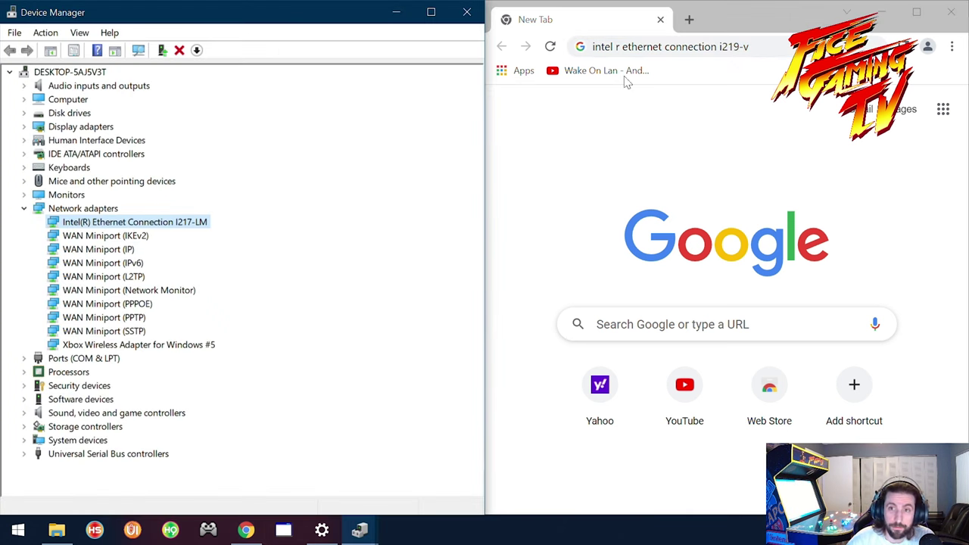
Correct the adapter model in the search text and search Google for "intel r ethernet connection i217-lm".
click(751, 47)
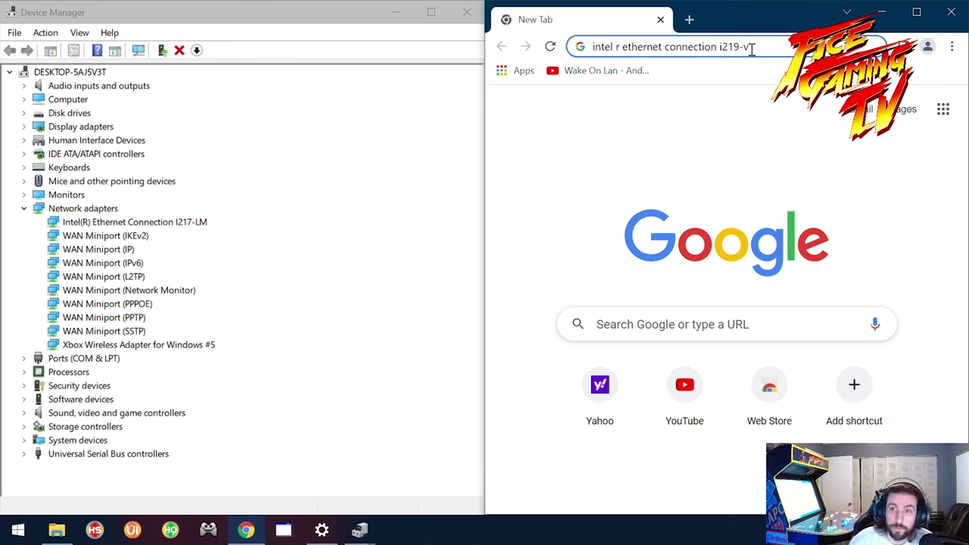
key(BackSpace)
key(BackSpace)
key(BackSpace)
key(BackSpace)
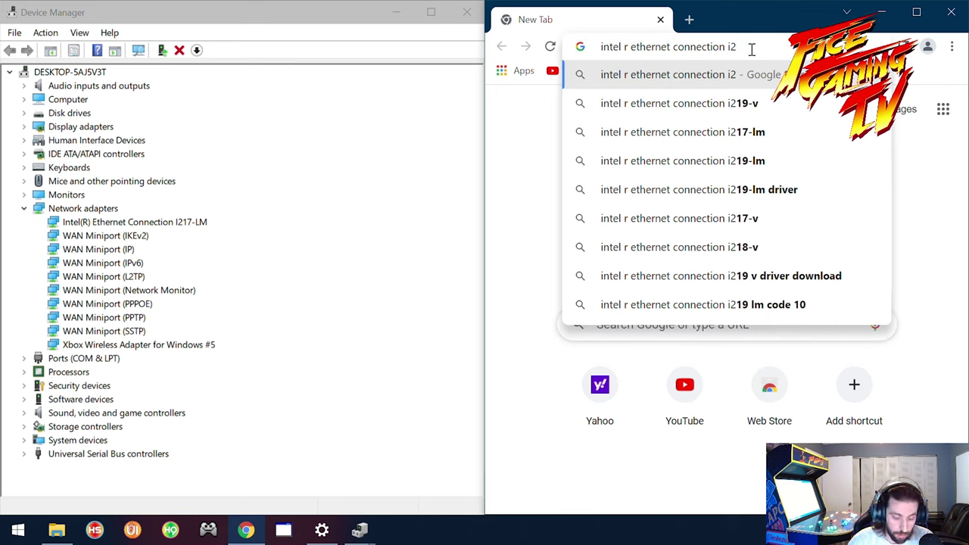
text(17-)
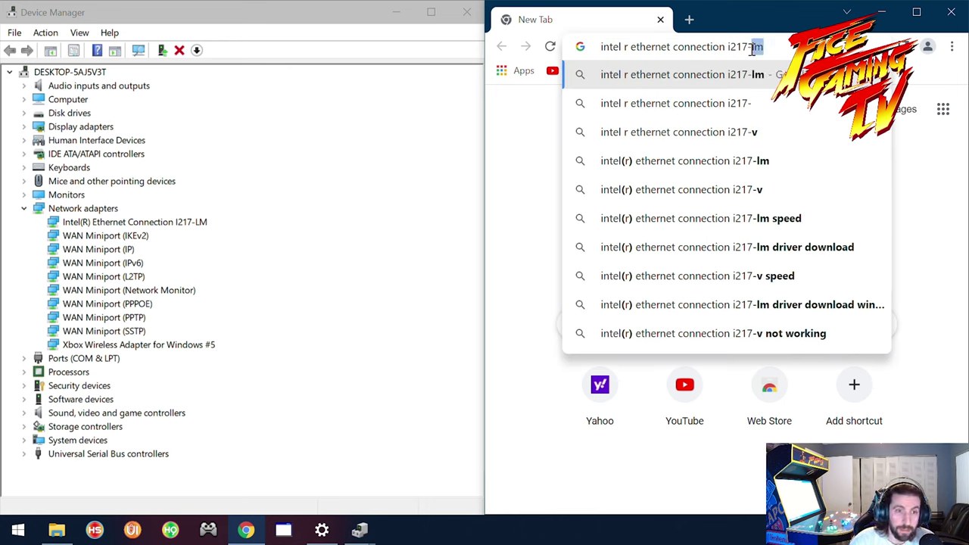
text(lm)
key(Return)
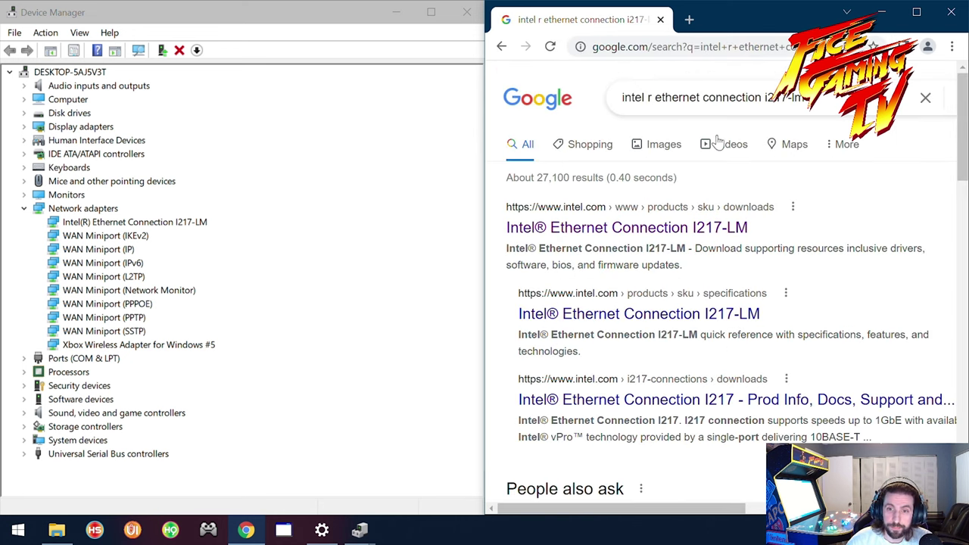
Open Intel's downloads page for the Ethernet Connection I217-LM, maximize the browser, and look through the available drivers.
click(669, 224)
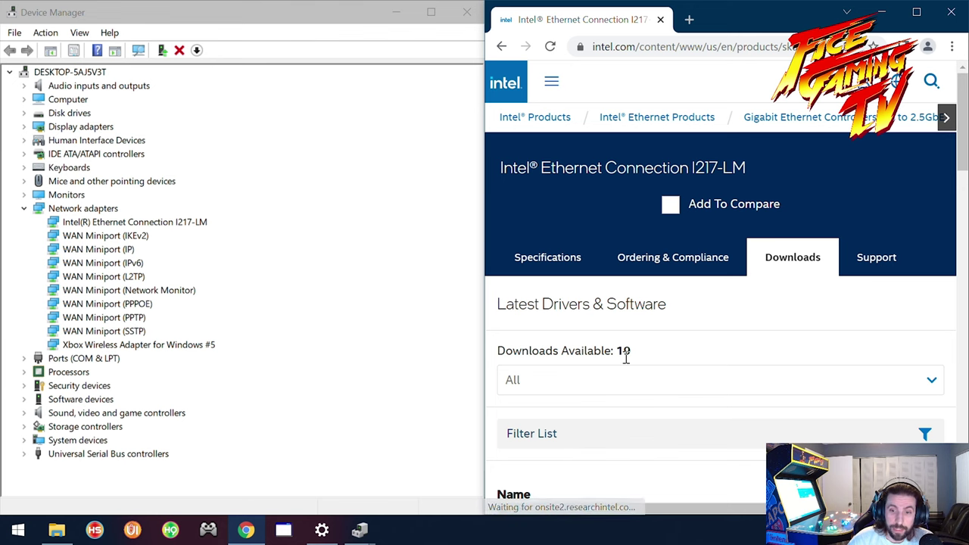
scroll(626, 358, down, 6)
scroll(625, 362, up, 2)
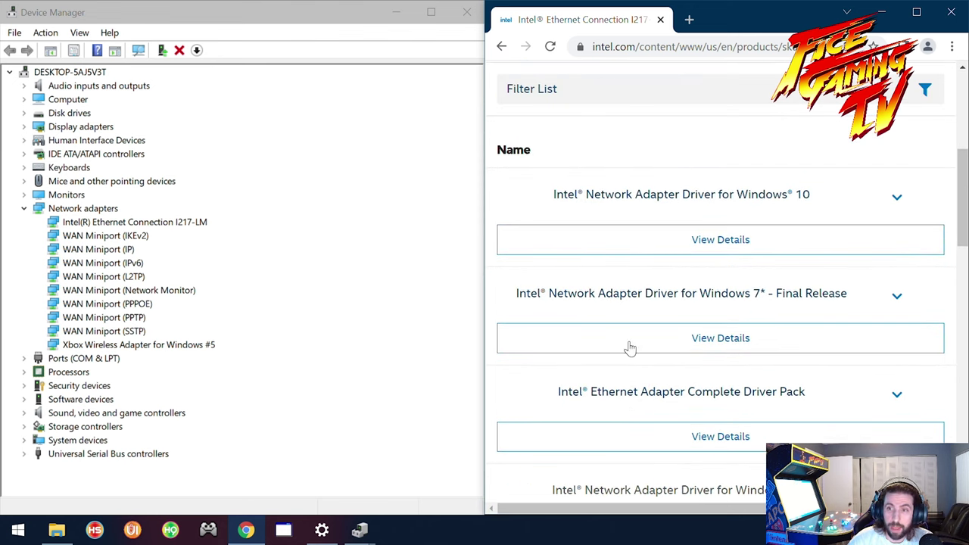
click(915, 14)
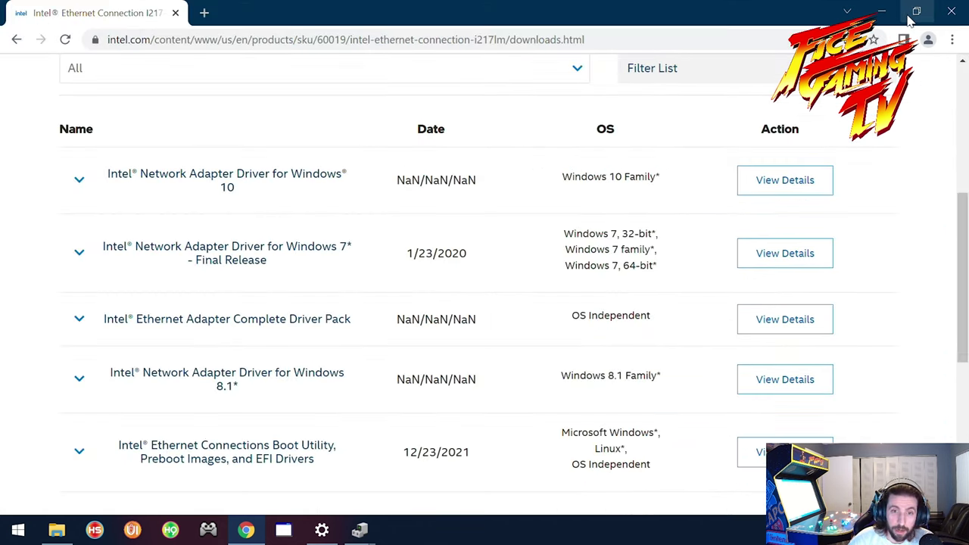
scroll(514, 255, up, 3)
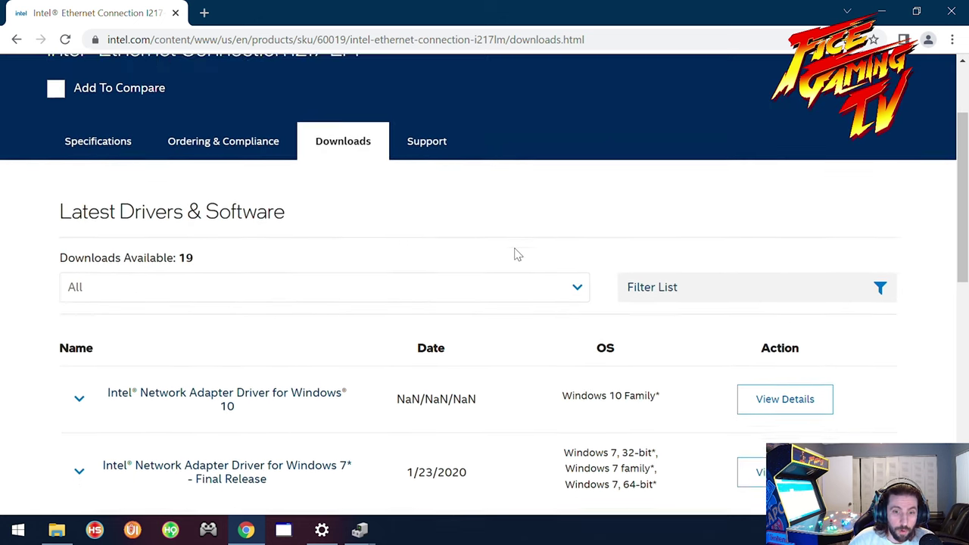
scroll(515, 255, down, 3)
scroll(515, 255, up, 1)
scroll(515, 255, down, 2)
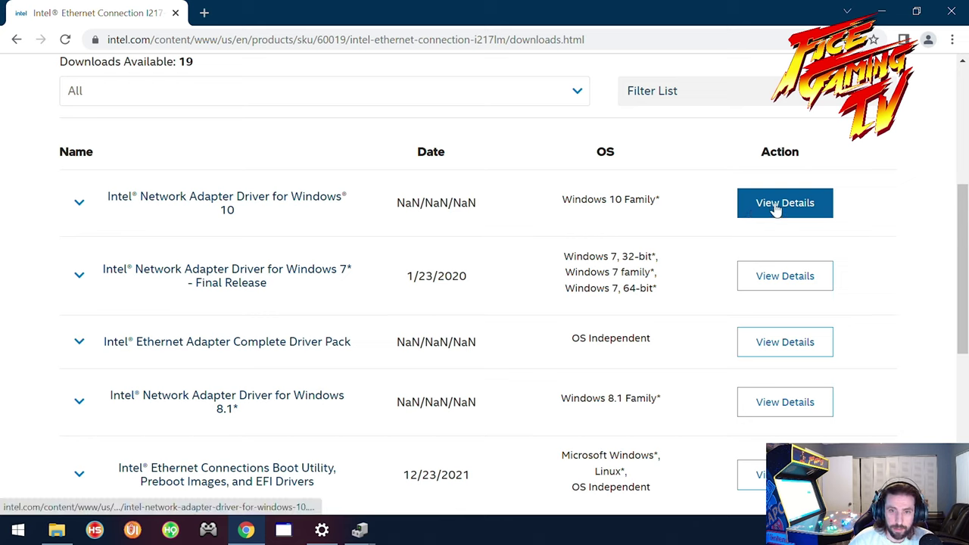
Open the details of the Intel Network Adapter Driver for Windows 10 and examine its available downloads.
click(777, 209)
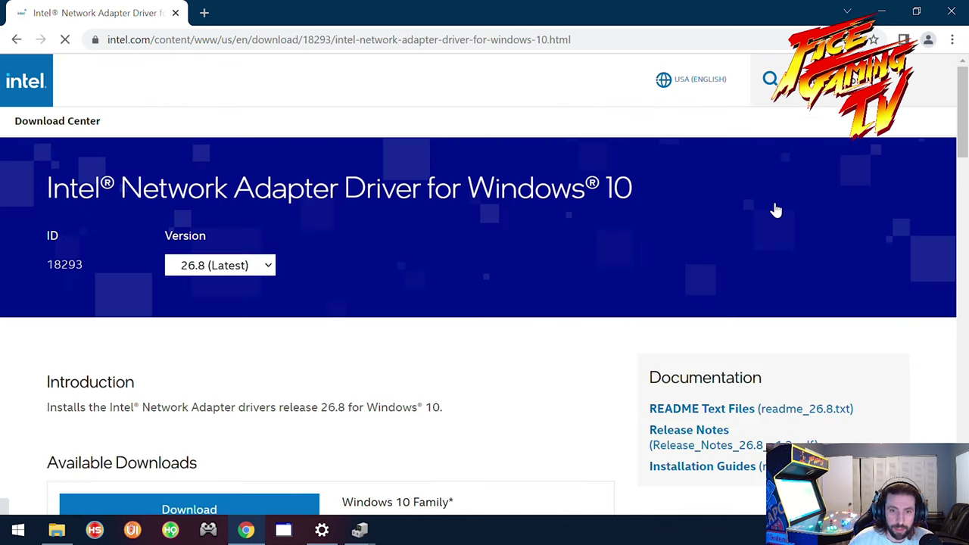
scroll(623, 269, down, 5)
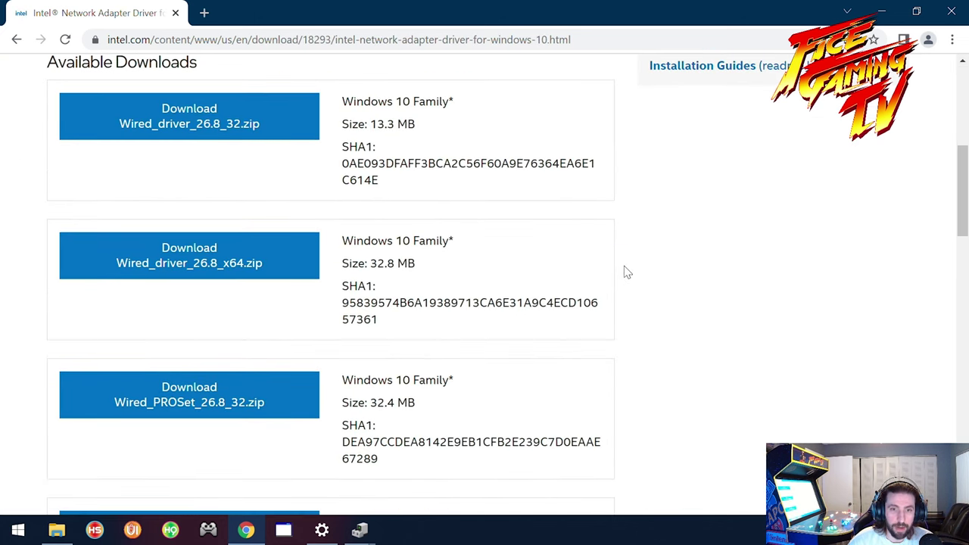
scroll(627, 272, up, 1)
scroll(627, 273, up, 1)
scroll(628, 273, down, 1)
scroll(627, 272, down, 2)
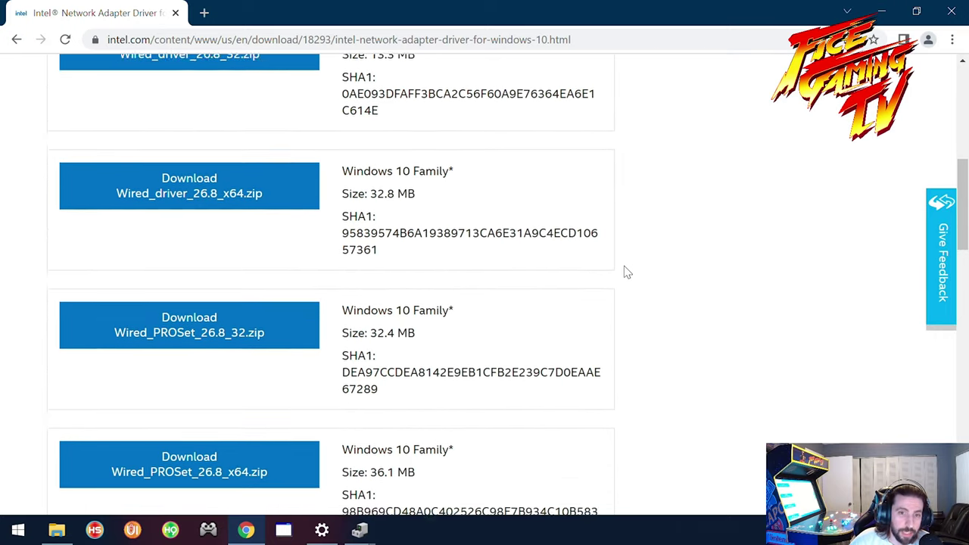
scroll(627, 273, up, 2)
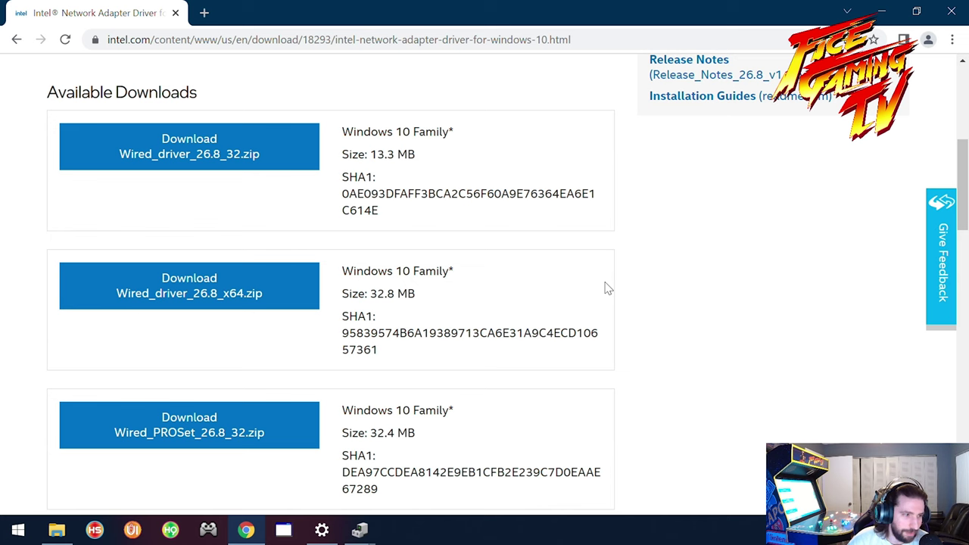
scroll(606, 288, down, 3)
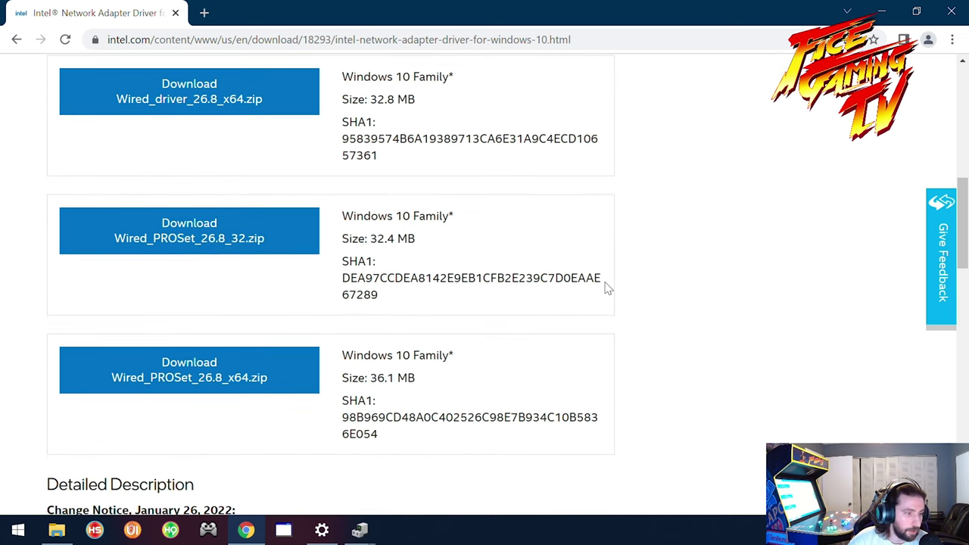
scroll(606, 288, up, 5)
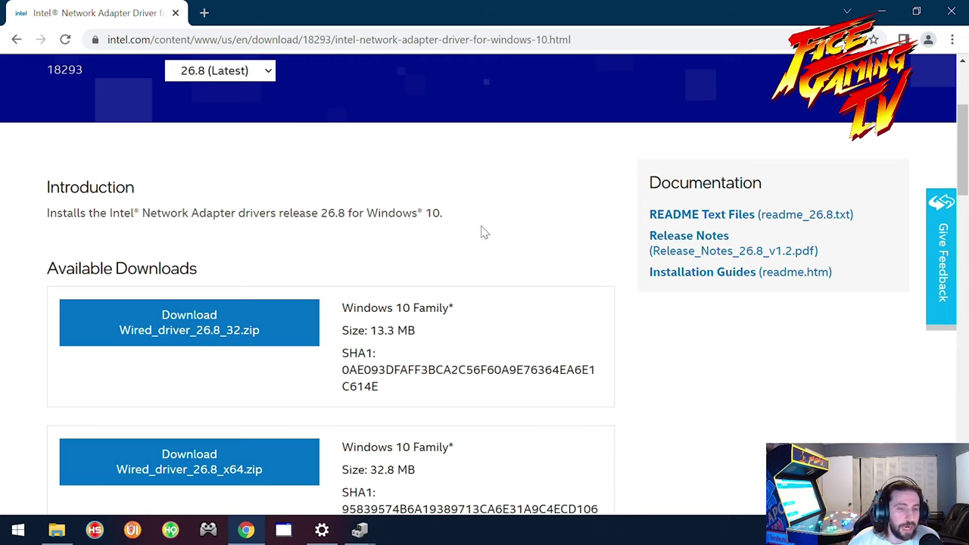
scroll(515, 235, down, 1)
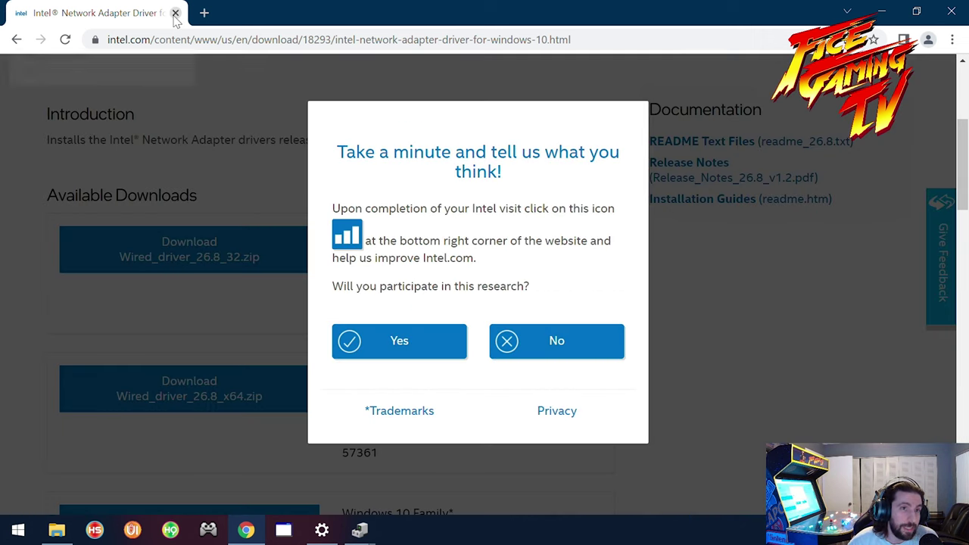
Close the Intel driver page and the Update Drivers dialog, and return to the Ethernet adapter's advanced properties.
click(175, 13)
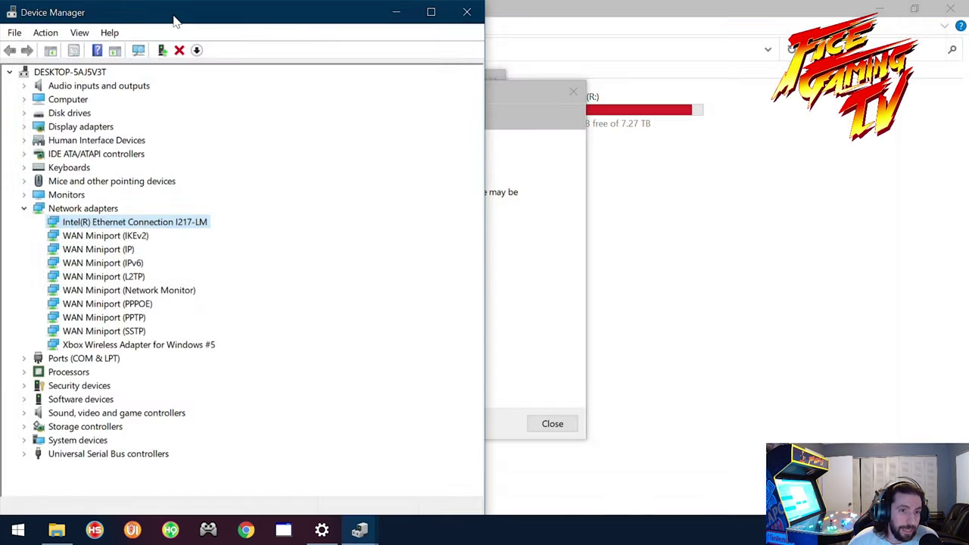
click(571, 311)
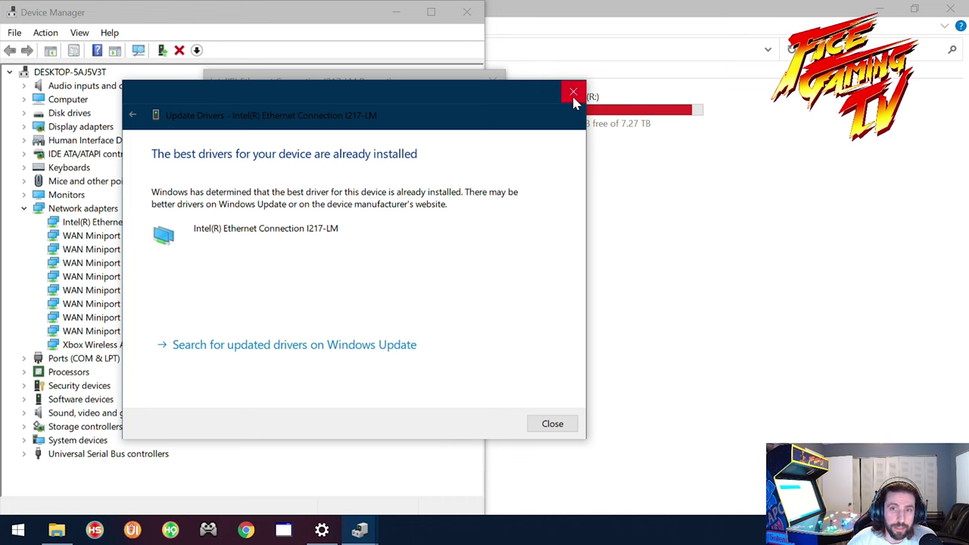
click(574, 99)
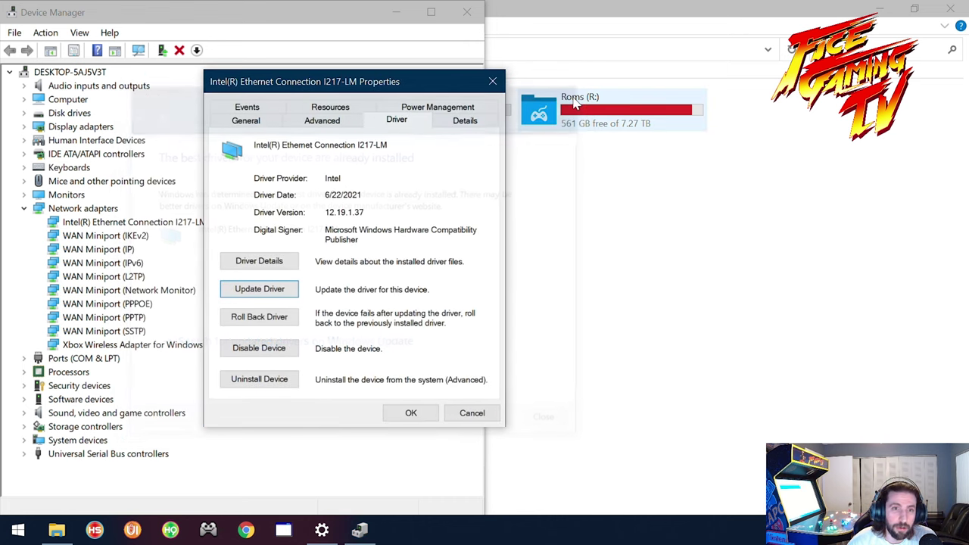
click(302, 125)
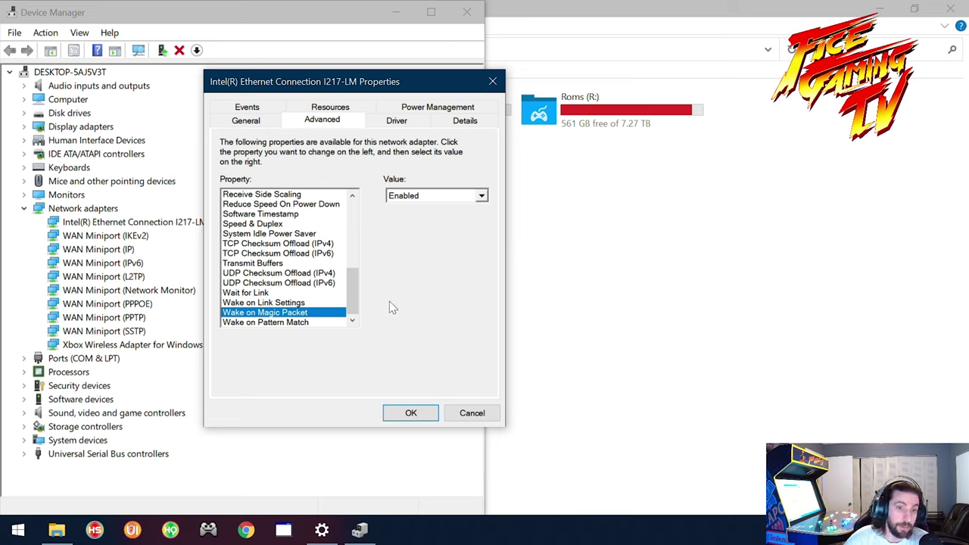